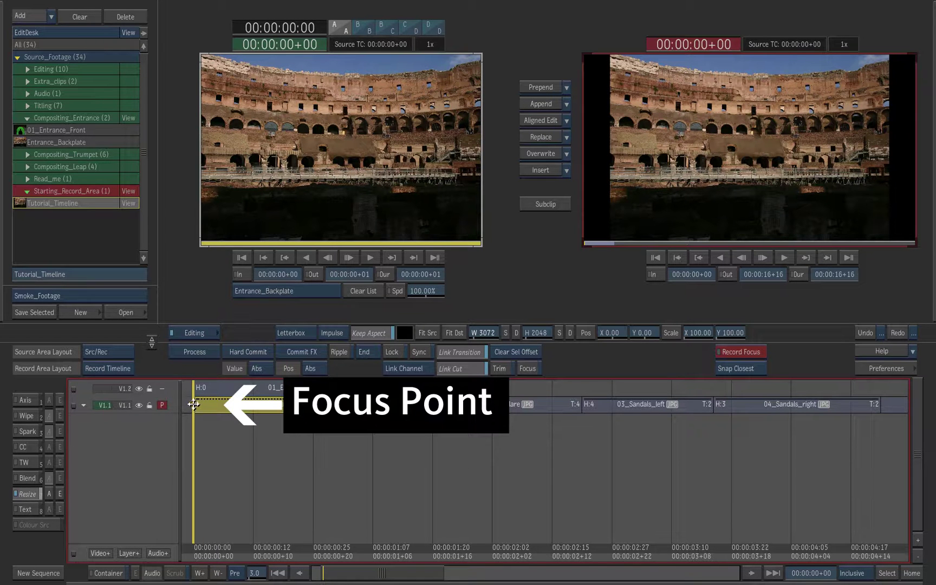
Make V1.2 the working track and add an Axis effect to 01_Entrance_Front, opening its editor.
{"action": "left_click_drag", "start_coordinate": [194, 404], "coordinate": [197, 394]}
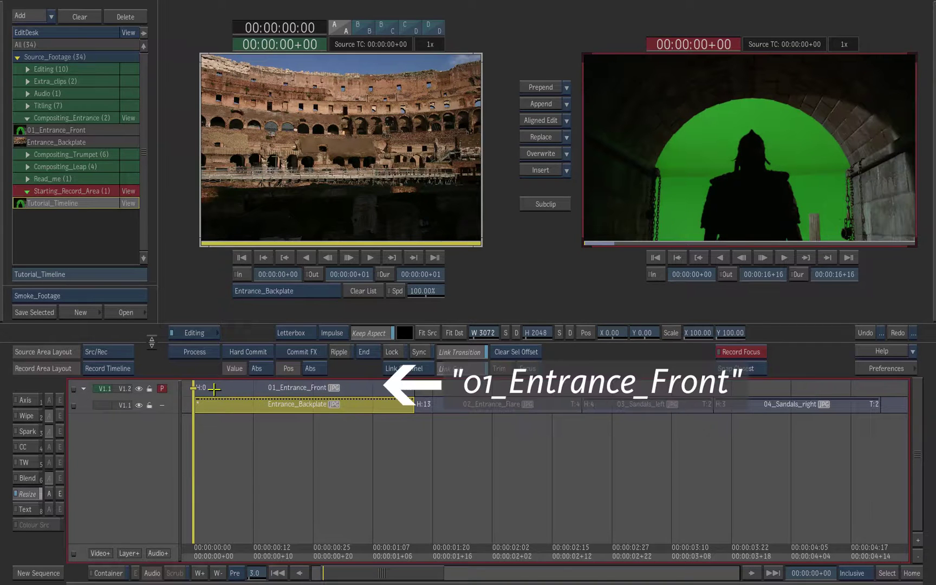
{"action": "left_click", "coordinate": [215, 388]}
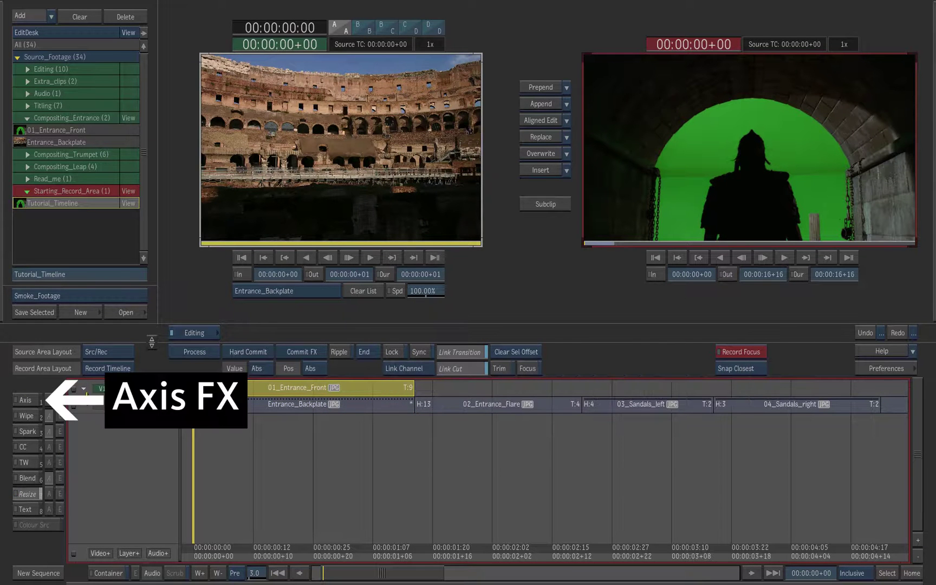
{"action": "left_click", "coordinate": [28, 400]}
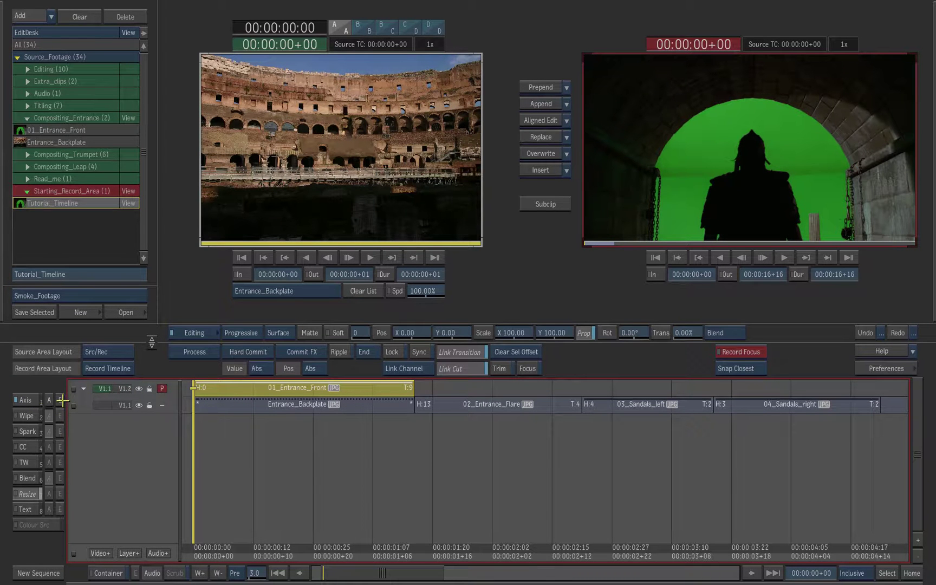
{"action": "left_click", "coordinate": [60, 399]}
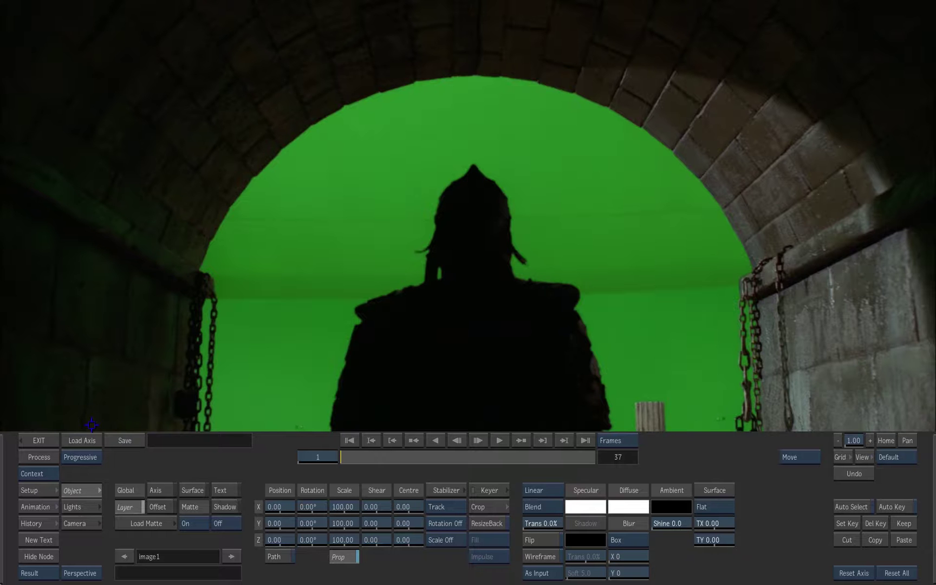
Set the Context menu to Preview FX and bring up the Keyer for the green-screen layer.
{"action": "left_click", "coordinate": [51, 474]}
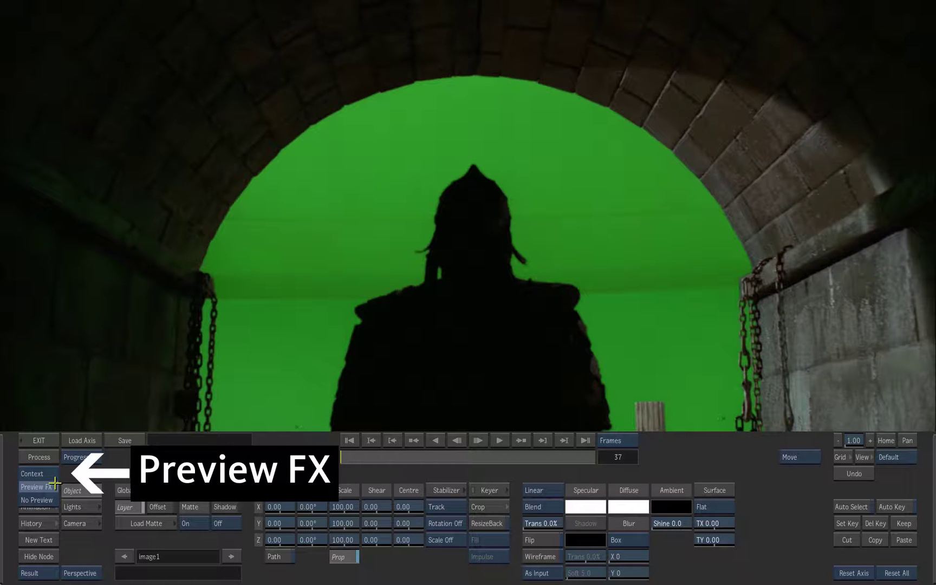
{"action": "left_click", "coordinate": [55, 485]}
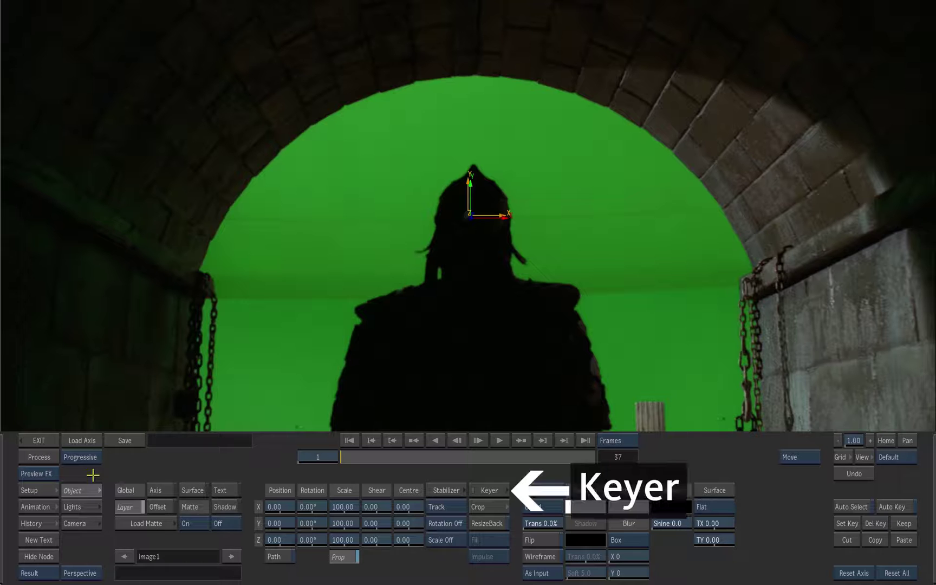
{"action": "left_click", "coordinate": [490, 490]}
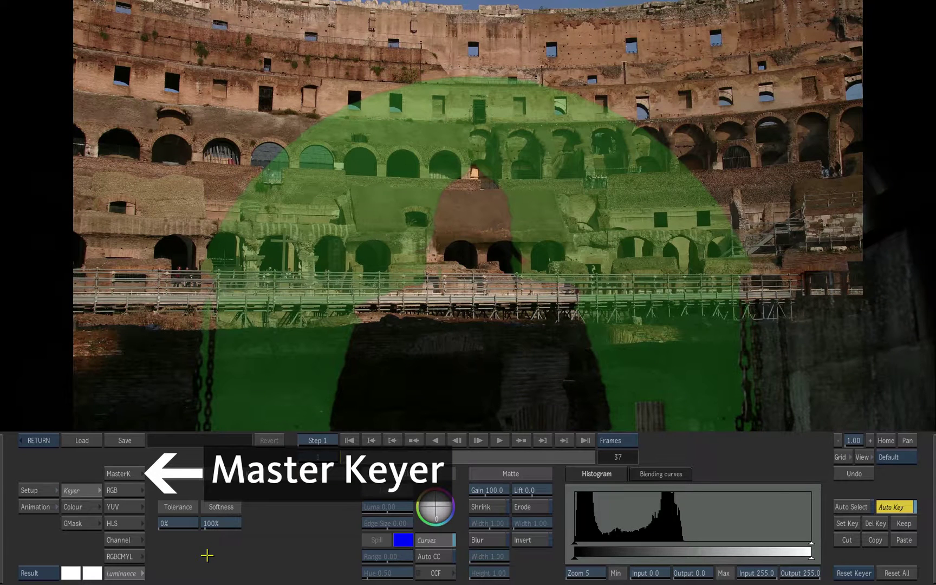
Switch to the MasterK Master Keyer and turn Auto Key off.
{"action": "left_click", "coordinate": [138, 476]}
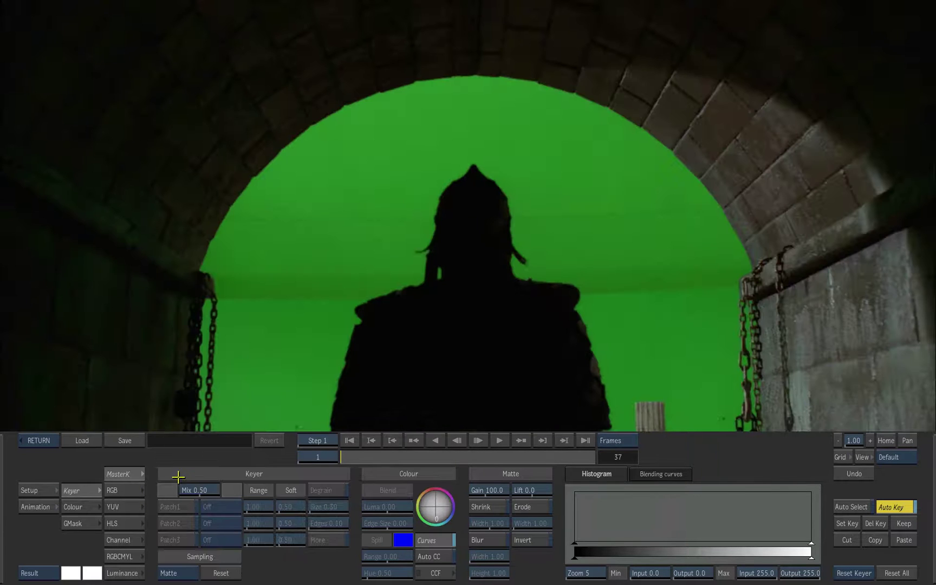
{"action": "left_click", "coordinate": [893, 507]}
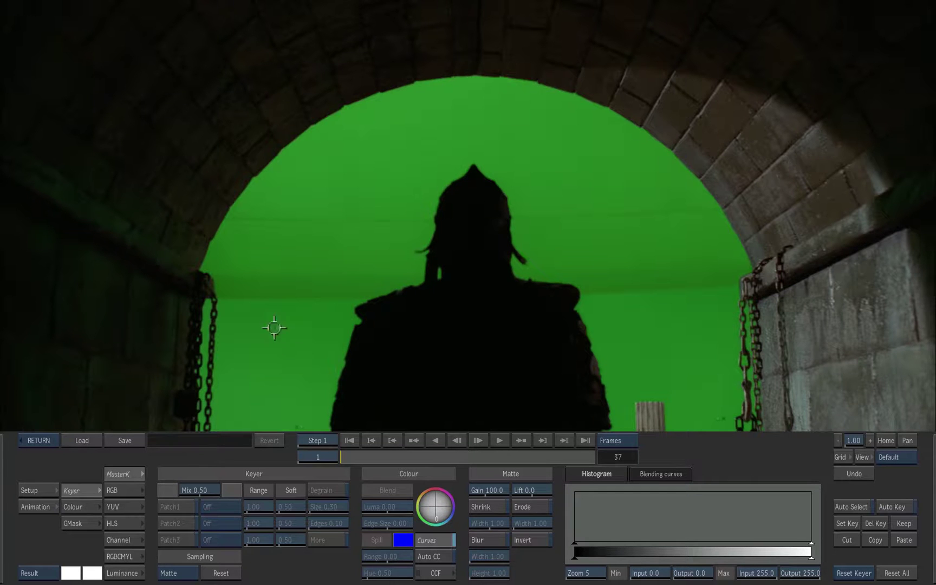
Sample the green backdrop in the viewer as the key colour to remove it.
{"action": "left_click", "coordinate": [246, 292]}
{"action": "left_click", "coordinate": [582, 186]}
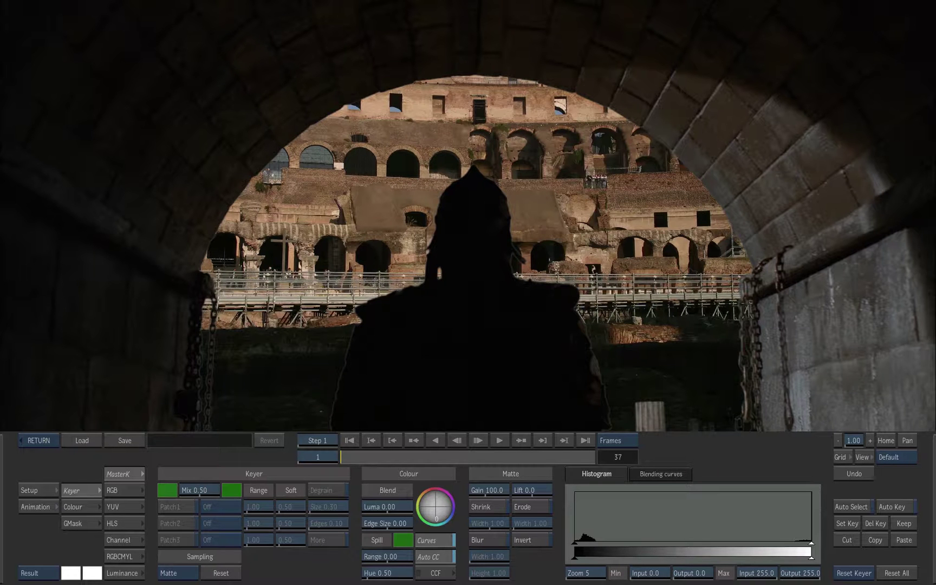
Change the view from Result to Matte and Alt-drag to adjust Matte Overall and Shadows.
{"action": "left_click", "coordinate": [54, 573]}
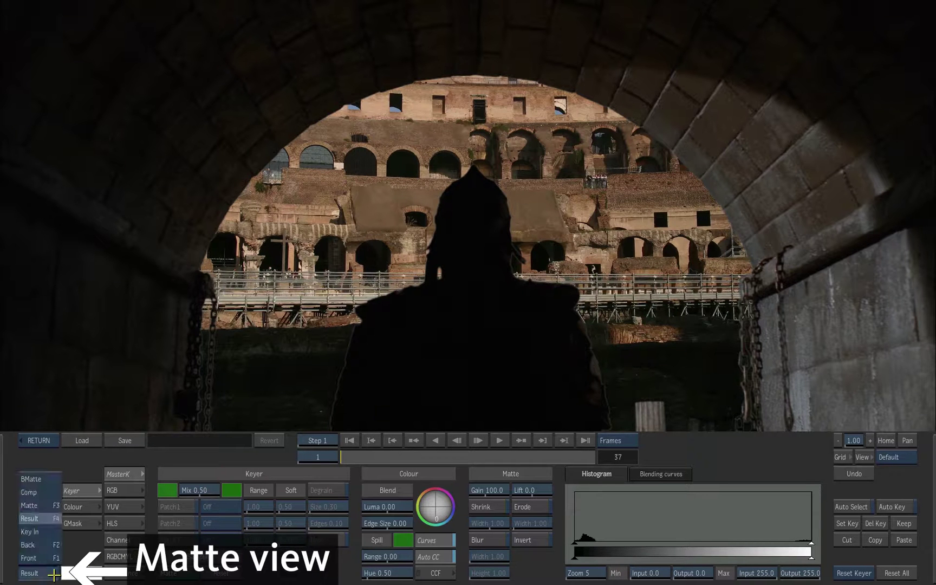
{"action": "left_click", "coordinate": [46, 505]}
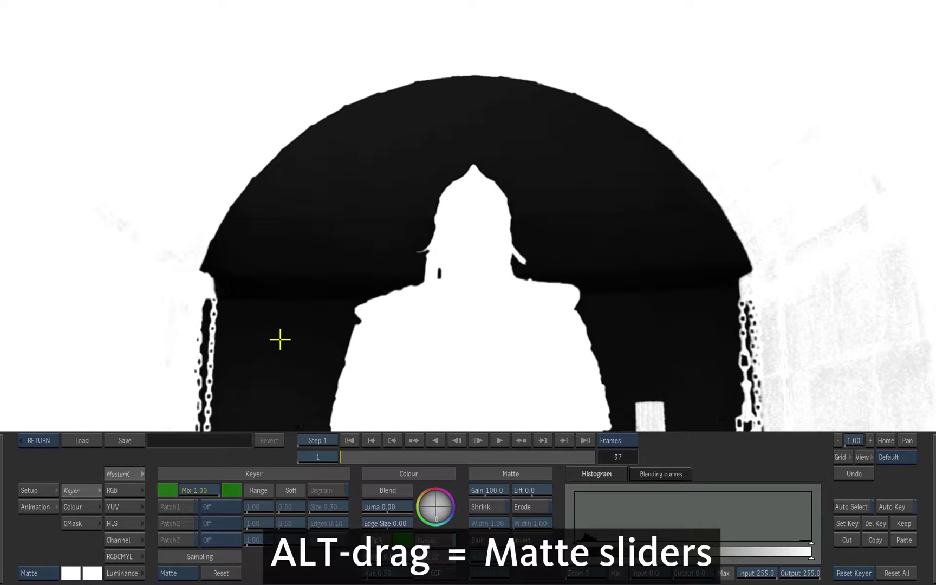
{"action": "left_click", "coordinate": [288, 349], "text": "alt"}
{"action": "left_click_drag", "start_coordinate": [288, 348], "coordinate": [814, 232]}
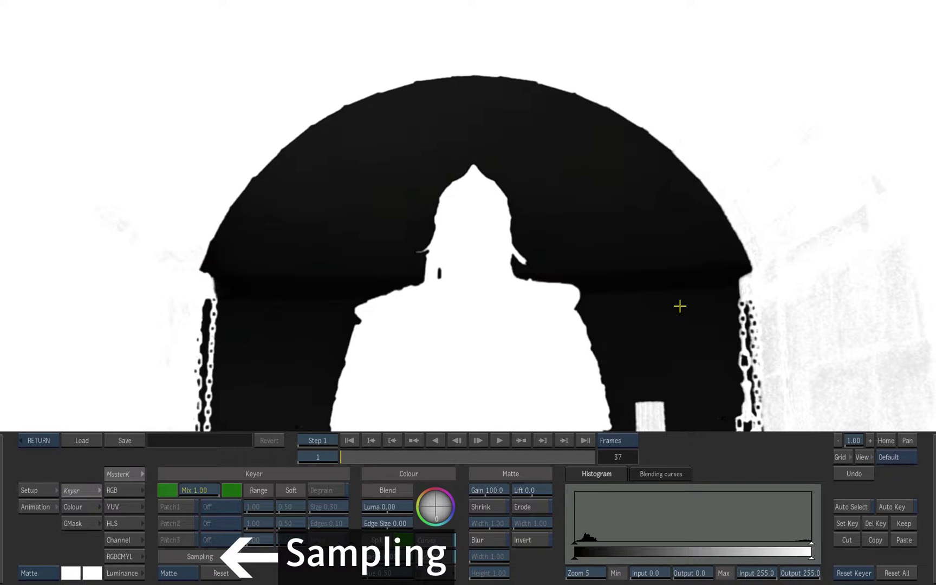
With sampling set to Patch1, sample the specked walls right and left of the arch to white.
{"action": "left_click", "coordinate": [176, 573]}
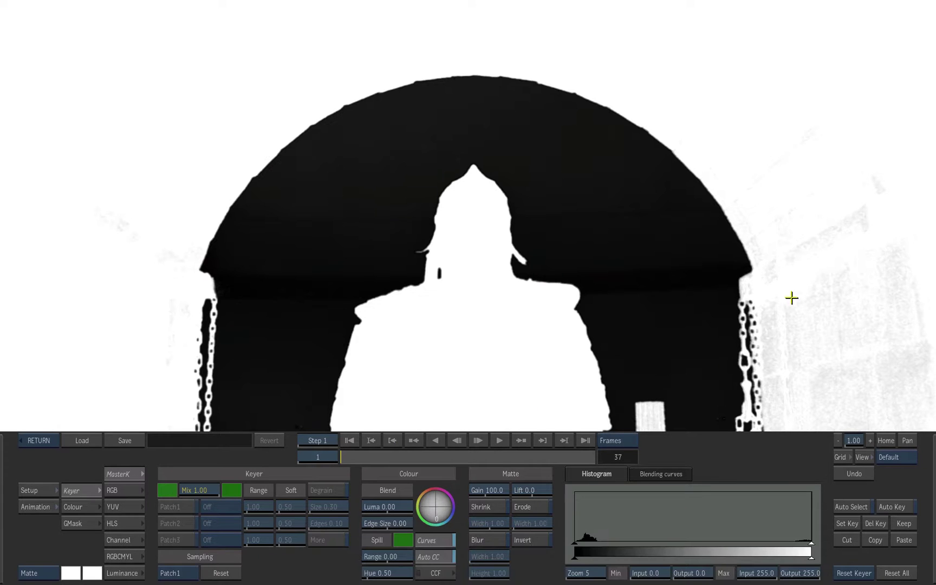
{"action": "left_click_drag", "start_coordinate": [794, 301], "coordinate": [829, 349]}
{"action": "left_click_drag", "start_coordinate": [764, 320], "coordinate": [826, 378]}
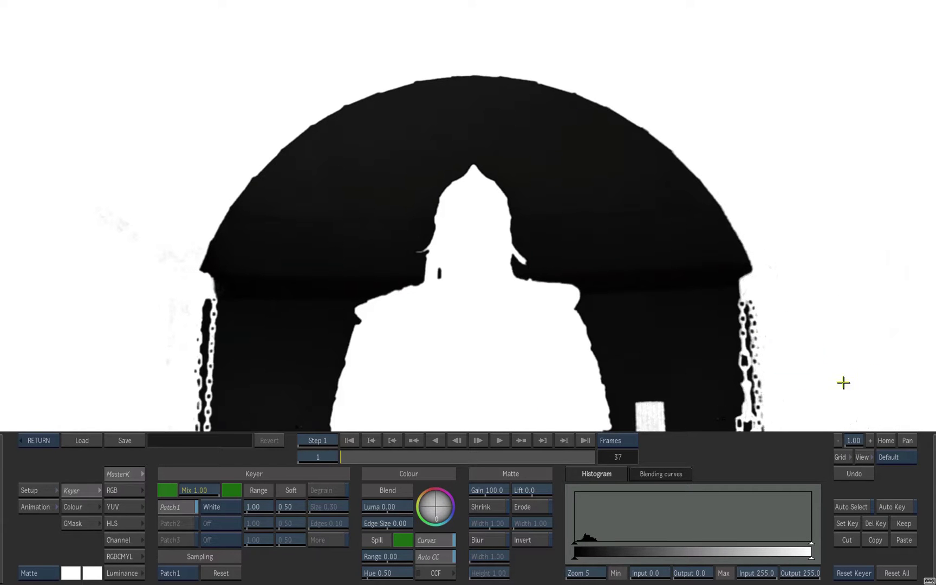
{"action": "left_click_drag", "start_coordinate": [103, 188], "coordinate": [179, 305]}
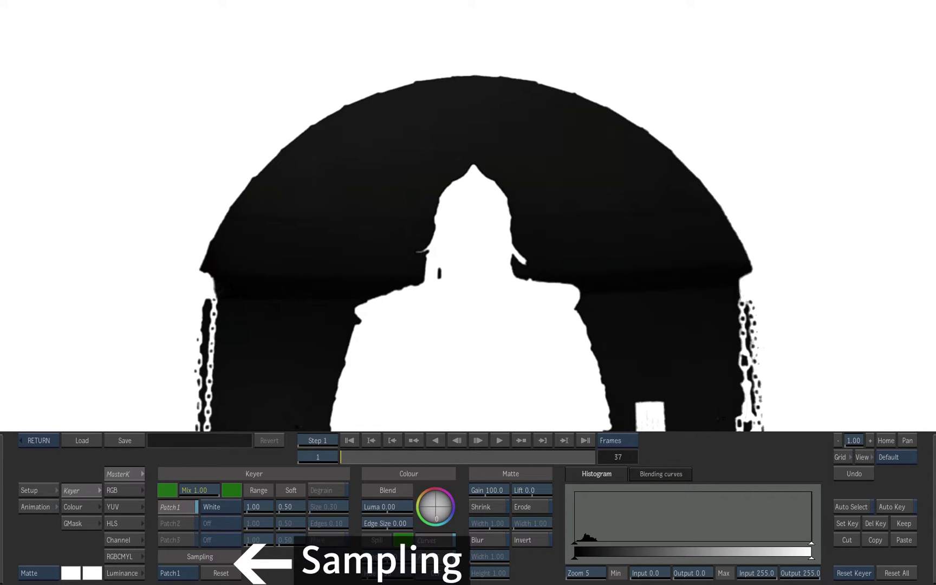
With Patch2, sample the arch interior, top, right pillar and lower-left to black, zooming out to 0.77.
{"action": "left_click", "coordinate": [194, 572]}
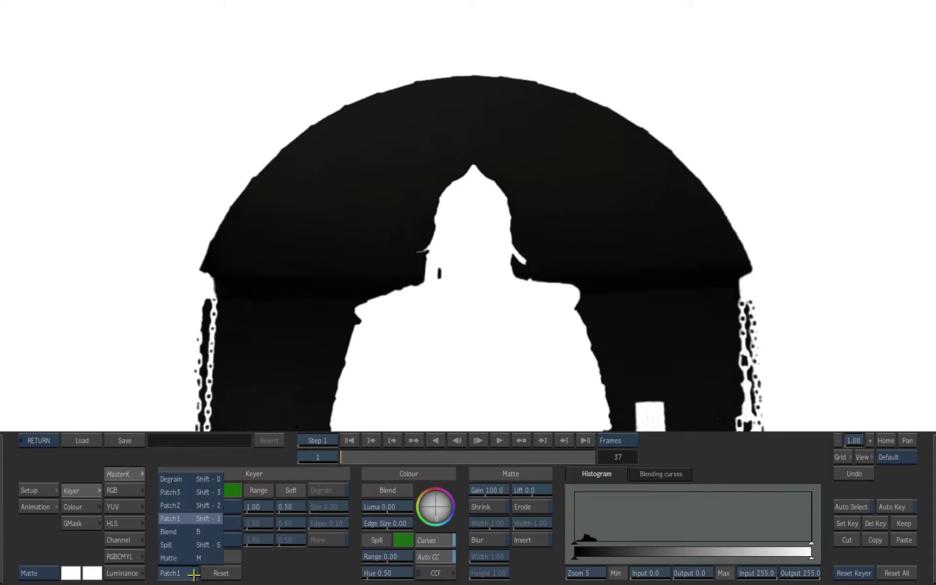
{"action": "left_click", "coordinate": [204, 505]}
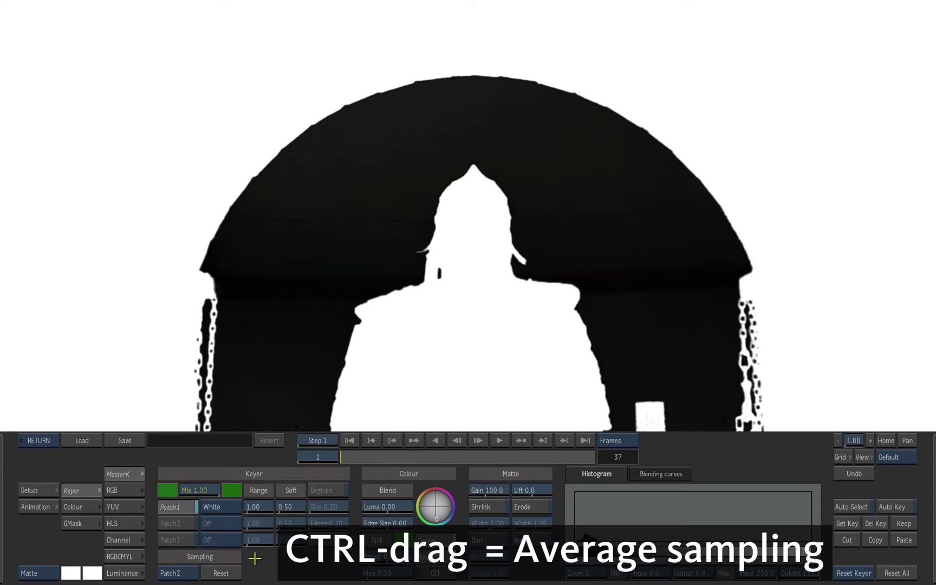
{"action": "mouse_move", "coordinate": [274, 194]}
{"action": "left_mouse_down"}
{"action": "mouse_move", "coordinate": [324, 286]}
{"action": "mouse_move", "coordinate": [339, 293]}
{"action": "left_mouse_up"}
{"action": "left_click_drag", "start_coordinate": [408, 106], "coordinate": [456, 141]}
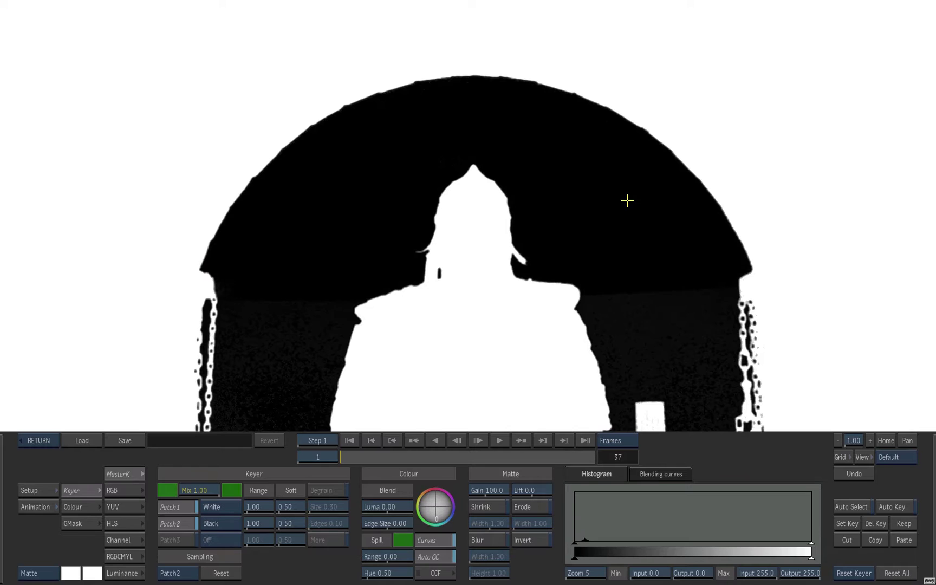
{"action": "left_click_drag", "start_coordinate": [613, 191], "coordinate": [666, 310]}
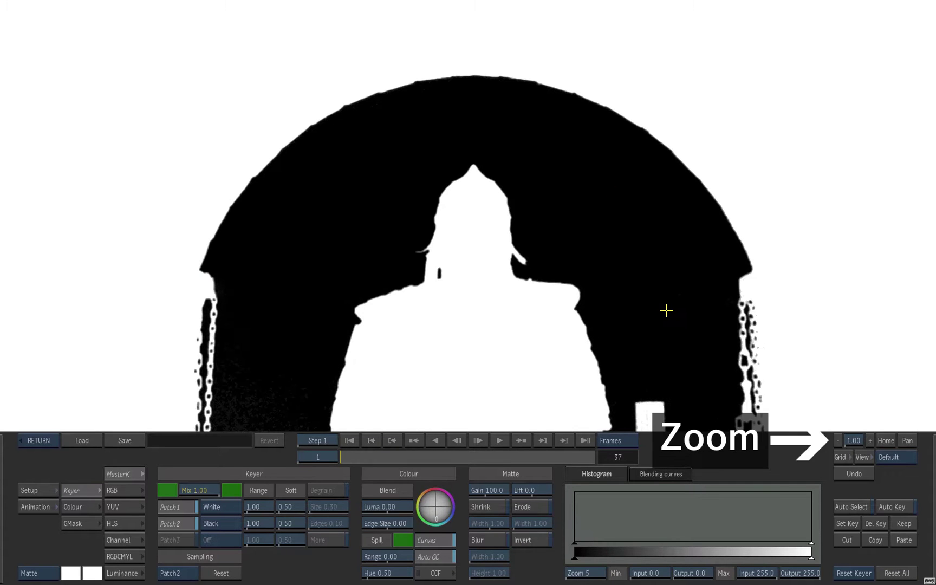
{"action": "left_click", "coordinate": [838, 440]}
{"action": "left_click", "coordinate": [837, 440]}
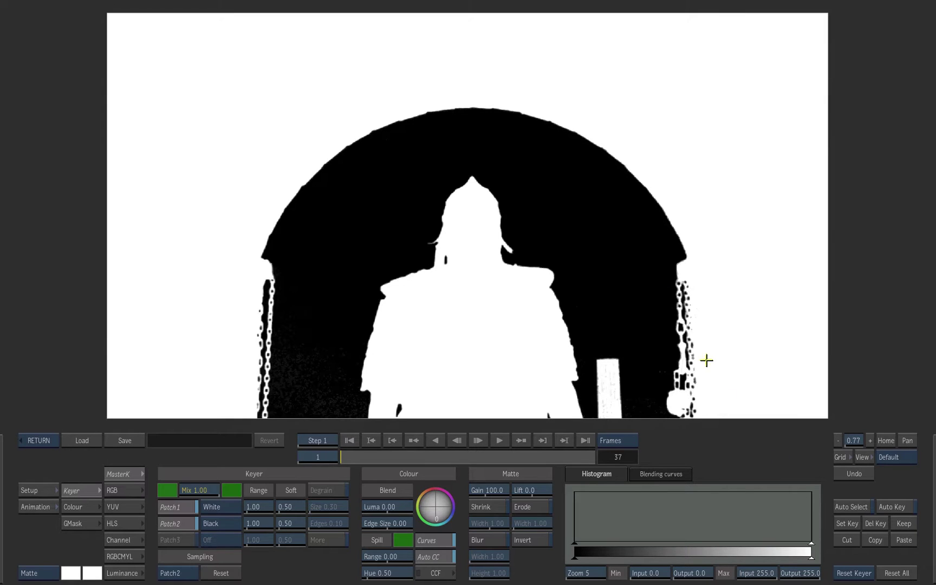
{"action": "left_click_drag", "start_coordinate": [293, 331], "coordinate": [344, 410]}
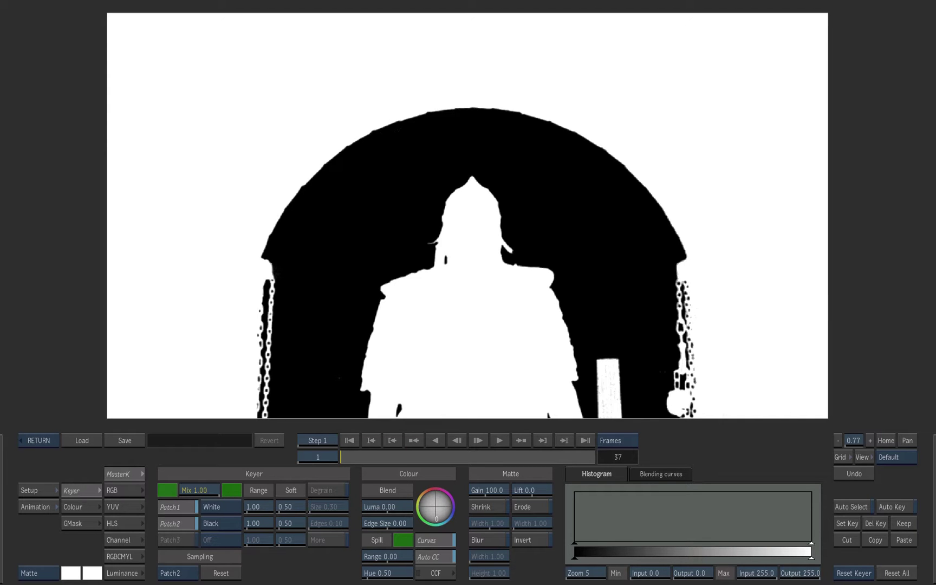
Switch the view back to Result and enable matte Shrink with a Width of 0.62.
{"action": "left_click", "coordinate": [45, 574]}
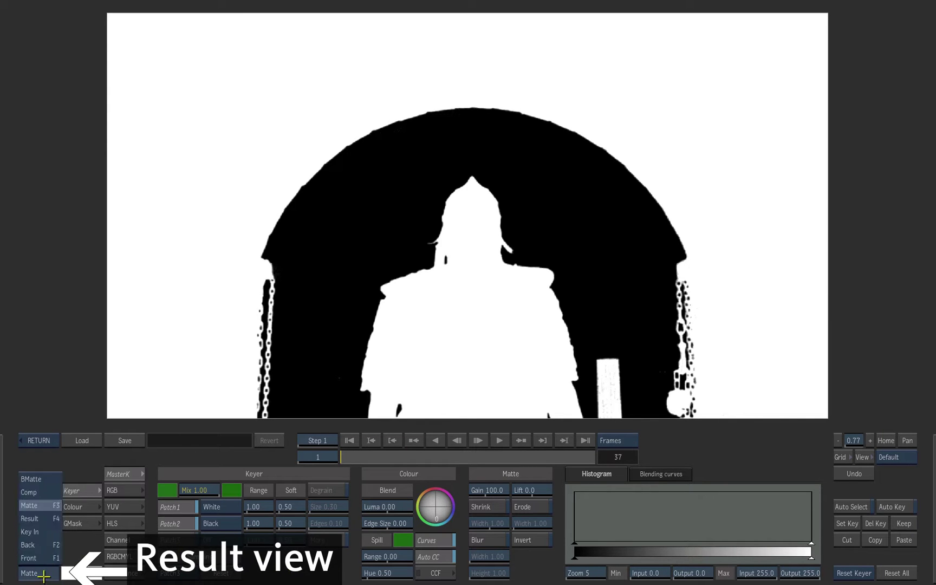
{"action": "left_click", "coordinate": [49, 518]}
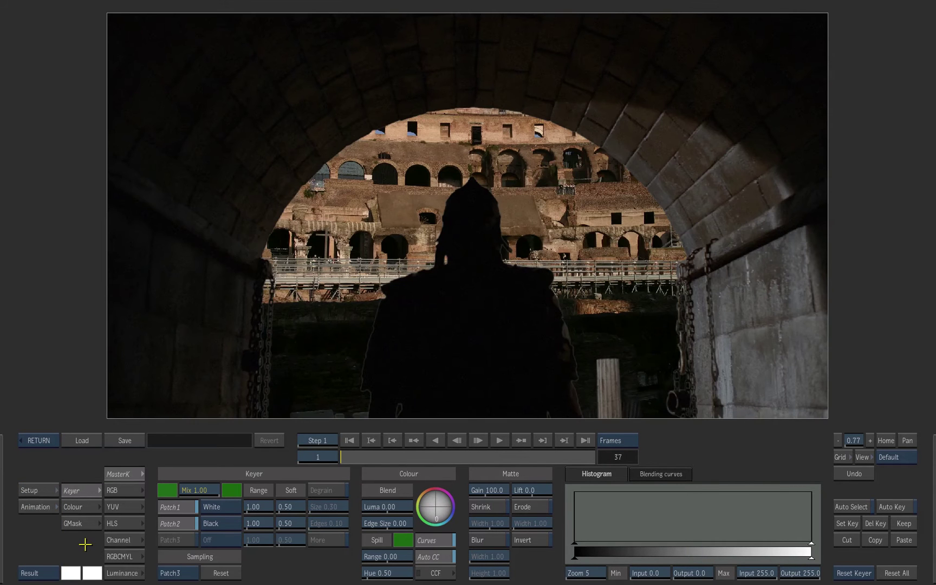
{"action": "left_click", "coordinate": [494, 507]}
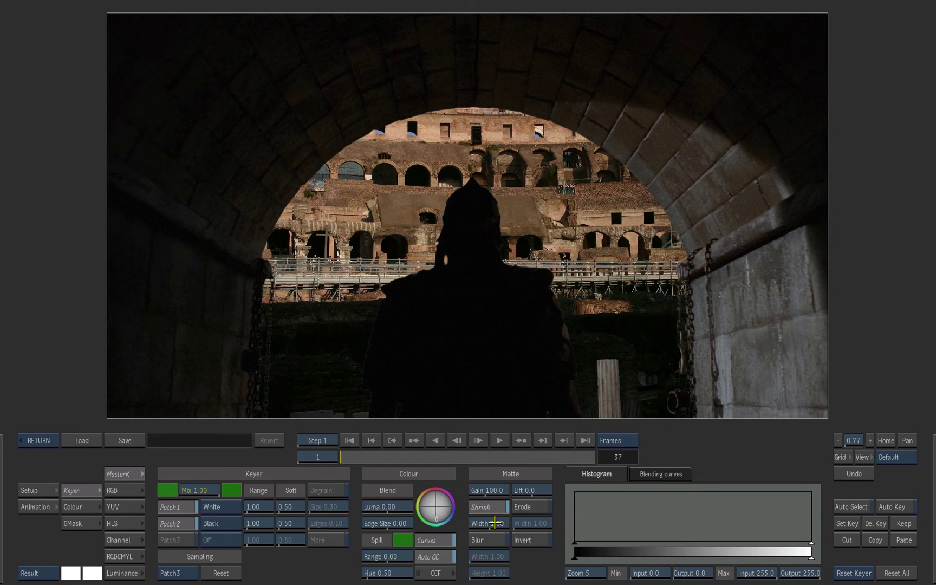
{"action": "left_click_drag", "start_coordinate": [493, 523], "coordinate": [475, 536]}
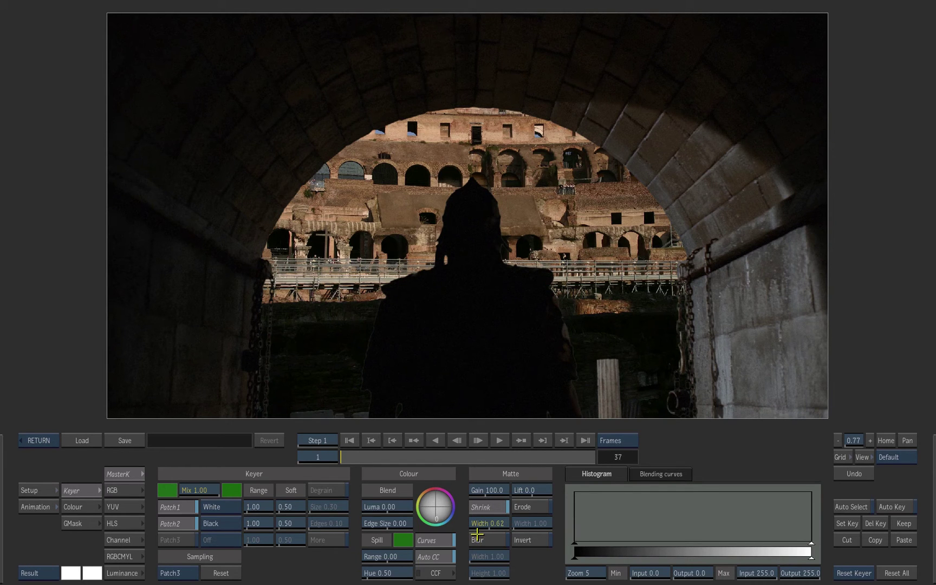